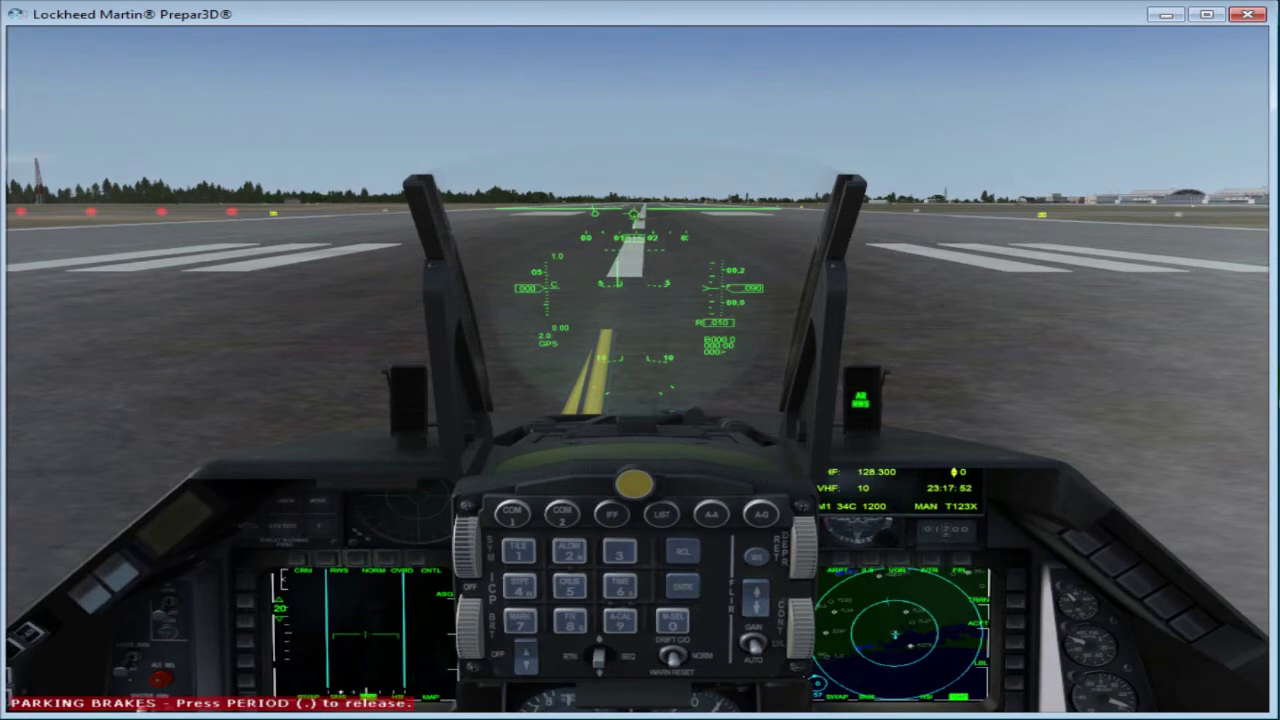
- Start hosting a new multiplayer session from the Flights > Multiplayer menu
{"action": "key", "text": "alt"}
{"action": "left_click", "coordinate": [32, 35]}
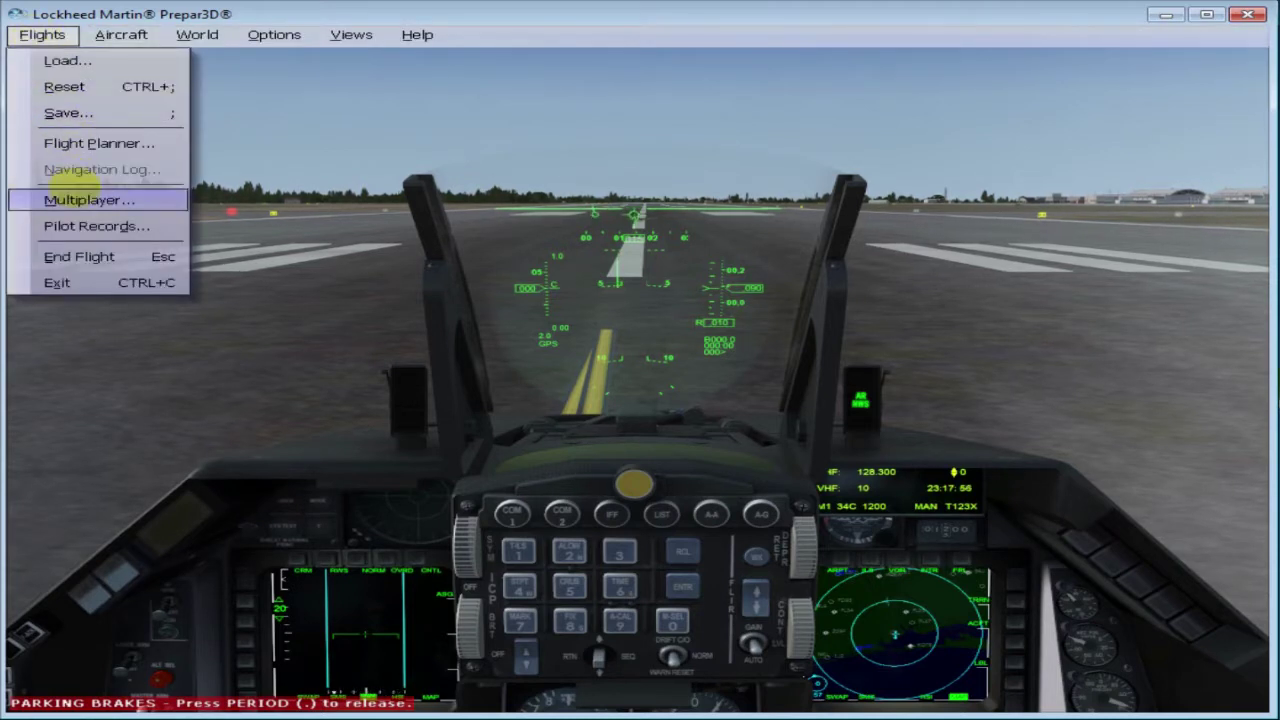
{"action": "left_click", "coordinate": [85, 200]}
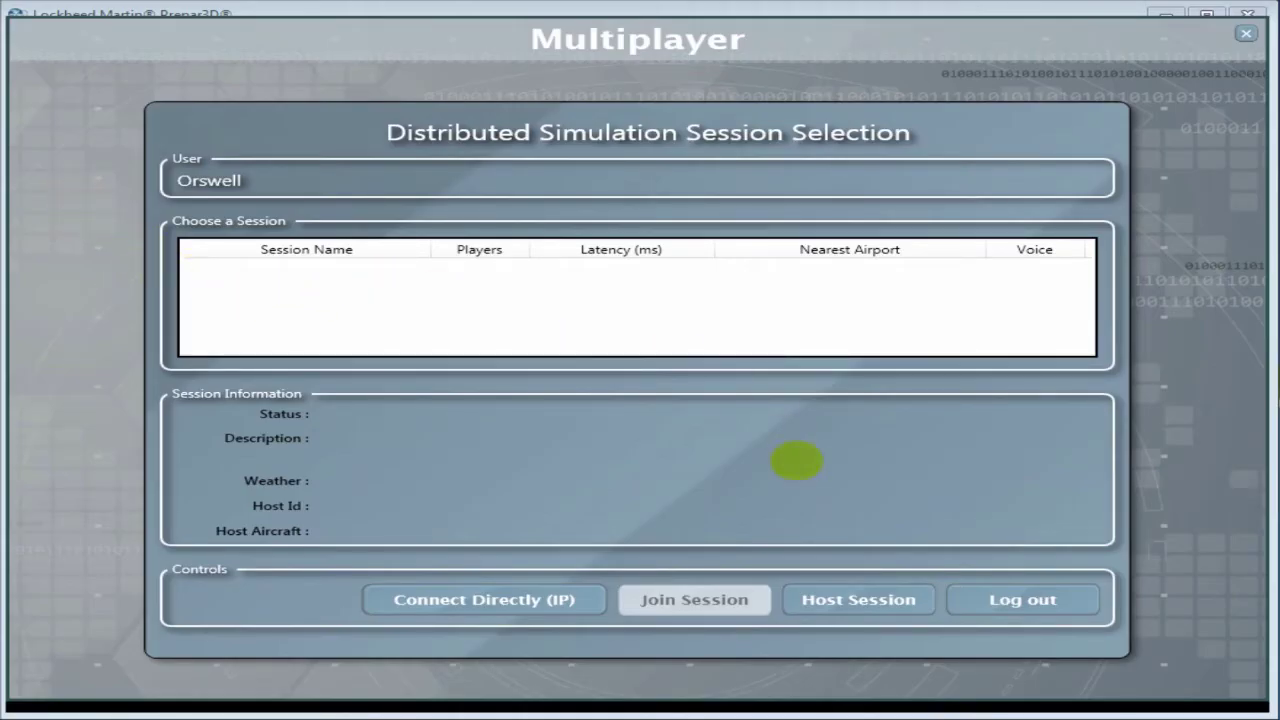
{"action": "left_click", "coordinate": [850, 605]}
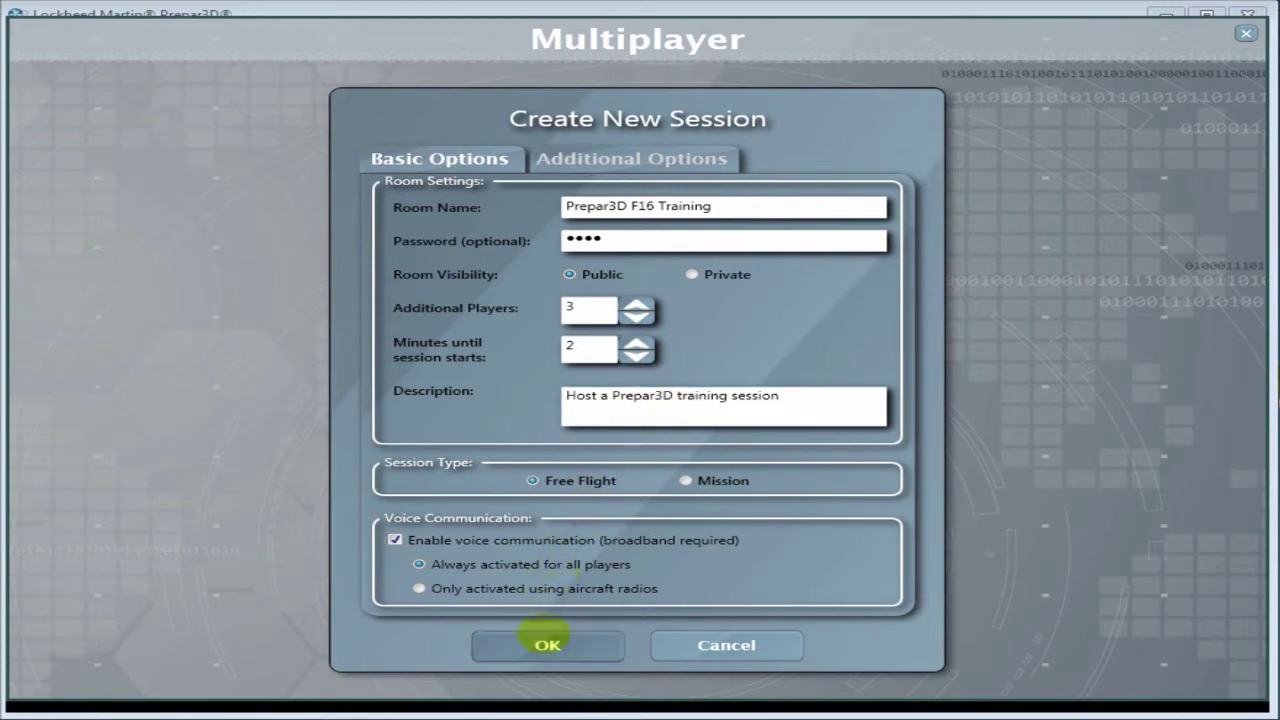
- Bring up the Additional Options for the new session
{"action": "left_click", "coordinate": [555, 160]}
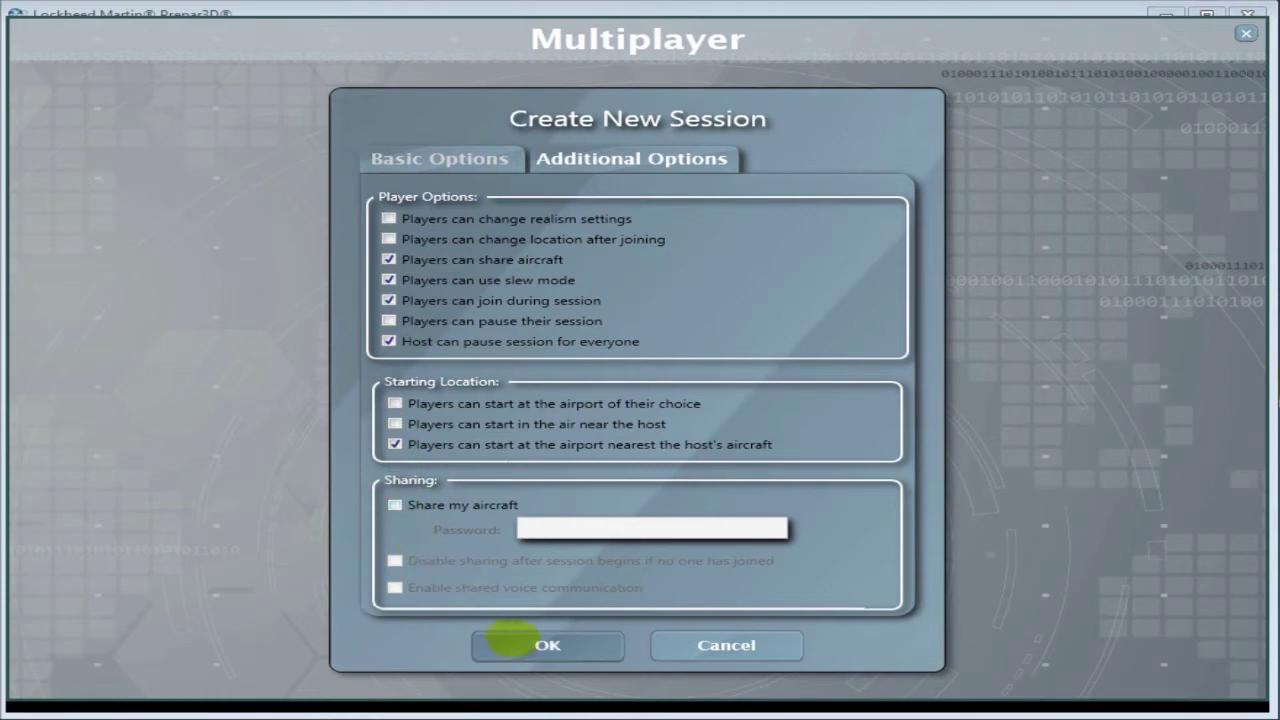
- Accept the new session settings
{"action": "left_click", "coordinate": [510, 645]}
- Enter the intention message 'ad the training' and create the session lobby
{"action": "left_click", "coordinate": [585, 212]}
{"action": "type", "text": "ad the t"}
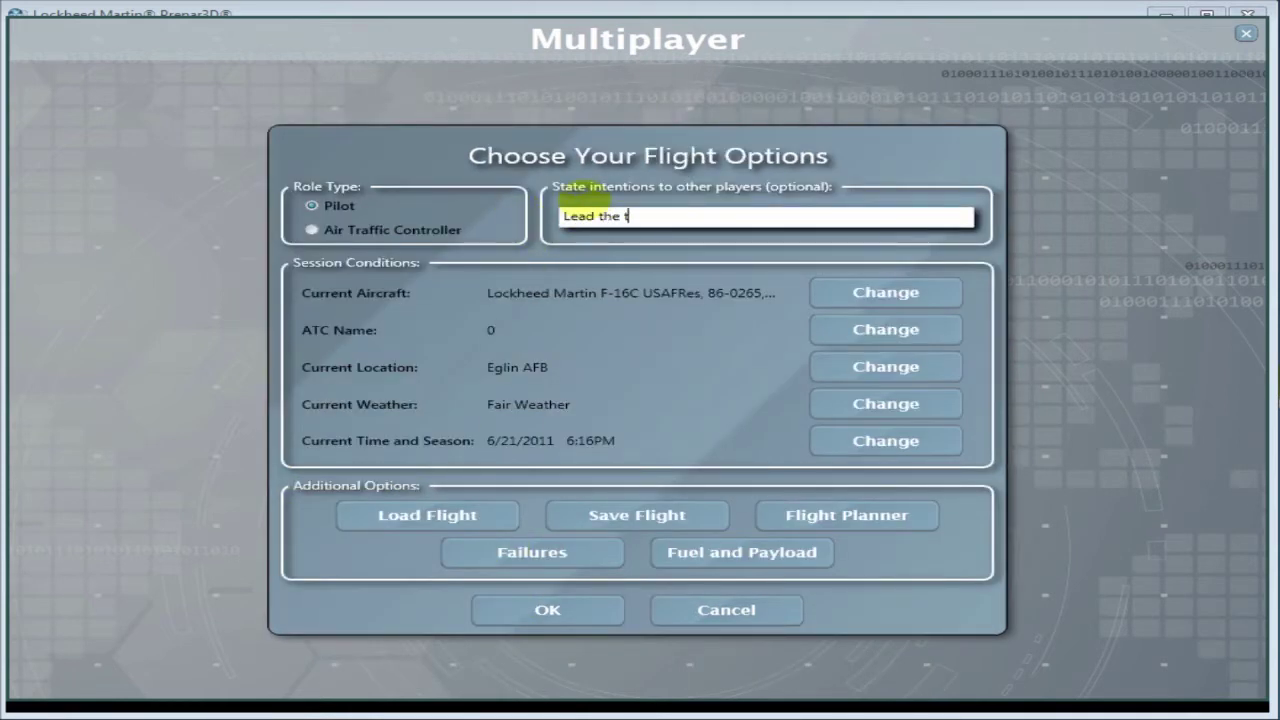
{"action": "type", "text": "raining"}
{"action": "left_click", "coordinate": [555, 608]}
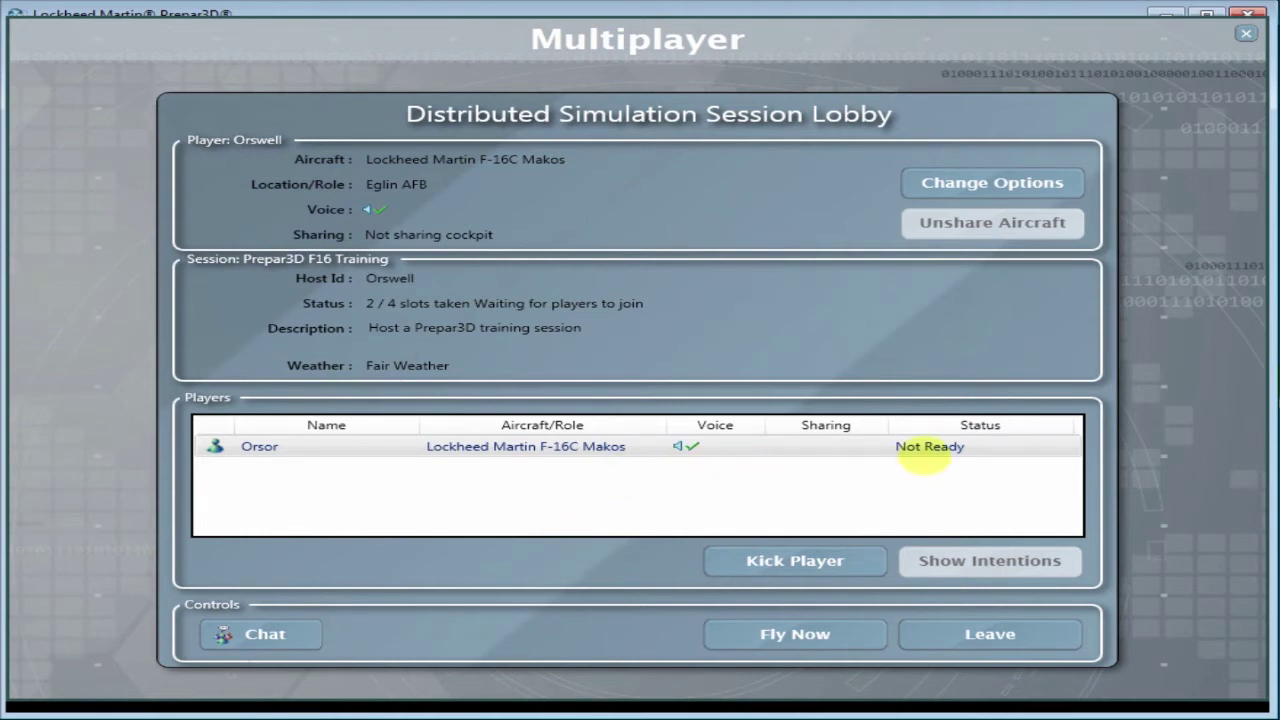
- Select Orsor, the newly joined F-16C player, in the Players list
{"action": "left_click", "coordinate": [928, 450]}
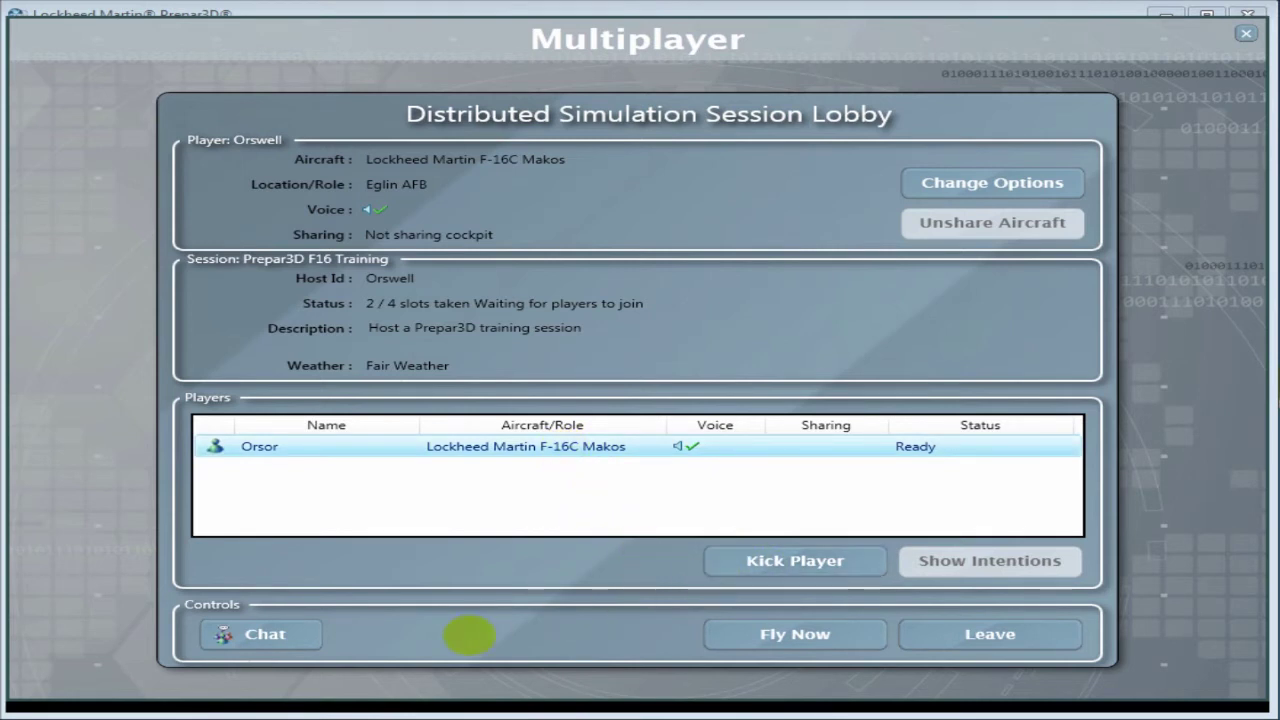
- Send "I'm kicking you for a test!" in a repositioned, shorter chat window and select Orsor
{"action": "left_click", "coordinate": [272, 634]}
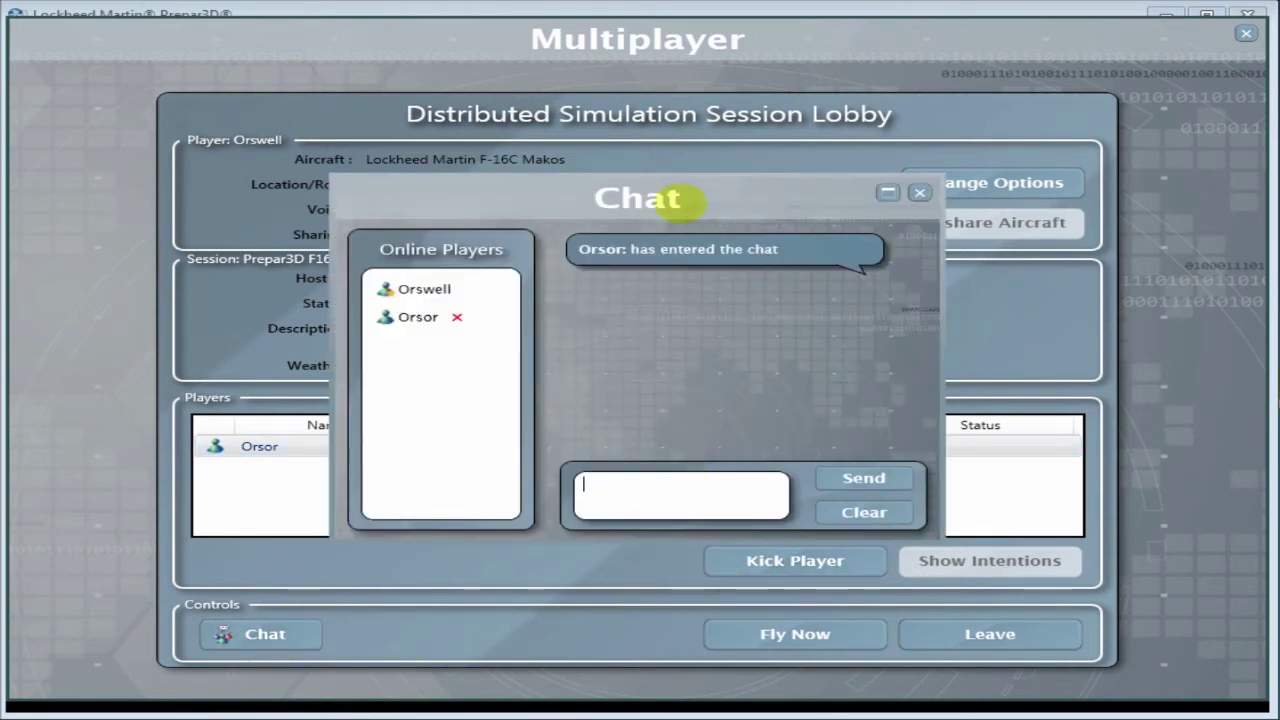
{"action": "left_click_drag", "start_coordinate": [686, 194], "coordinate": [520, 52]}
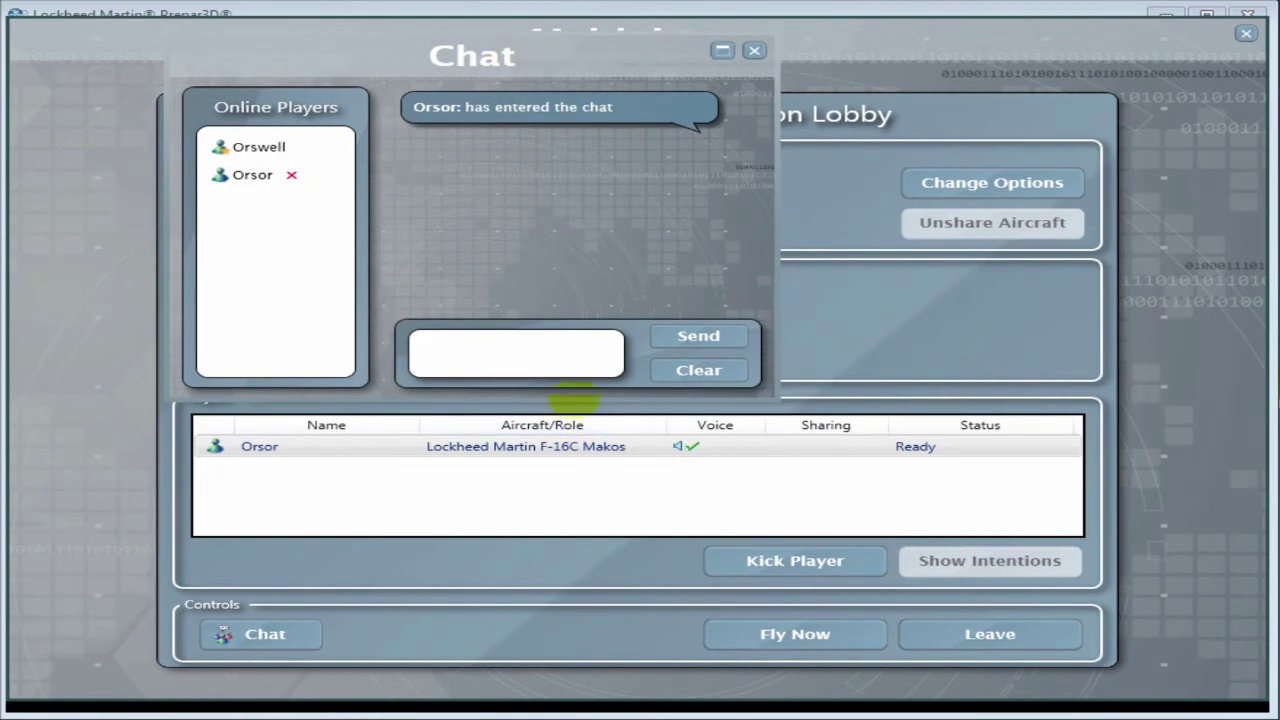
{"action": "left_click_drag", "start_coordinate": [572, 398], "coordinate": [580, 292]}
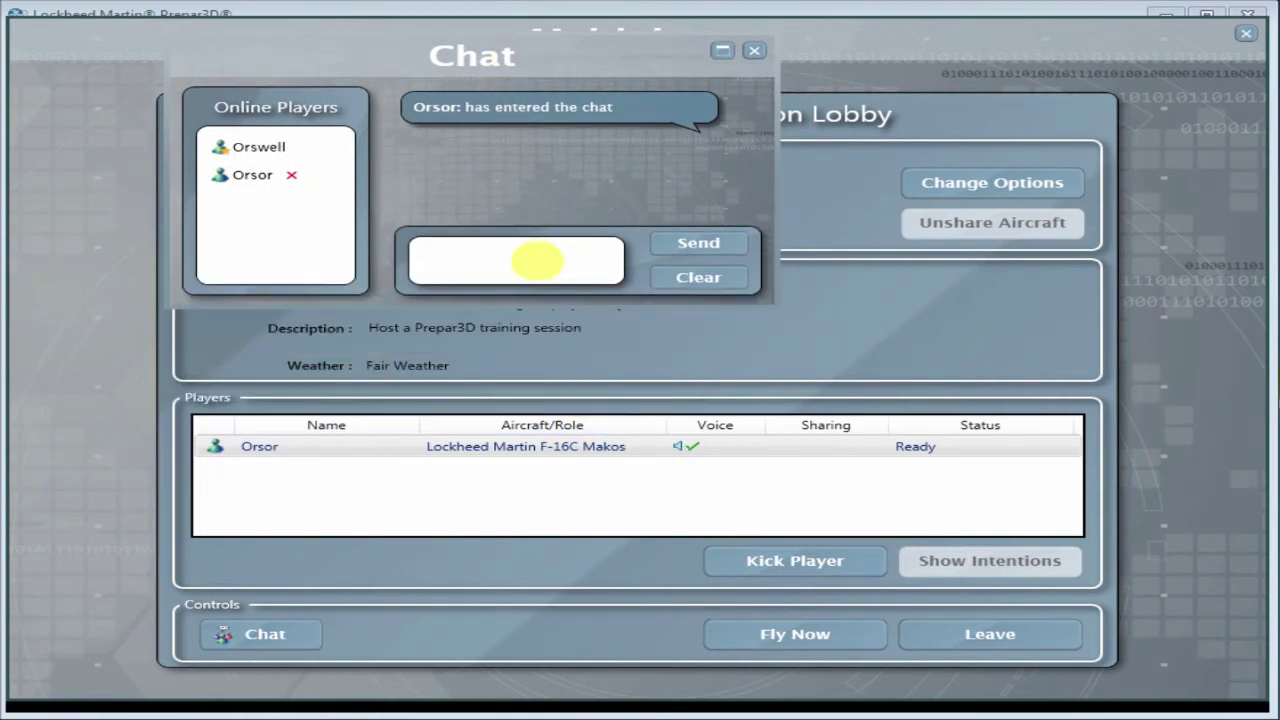
{"action": "type", "text": "I'm kicking you for a"}
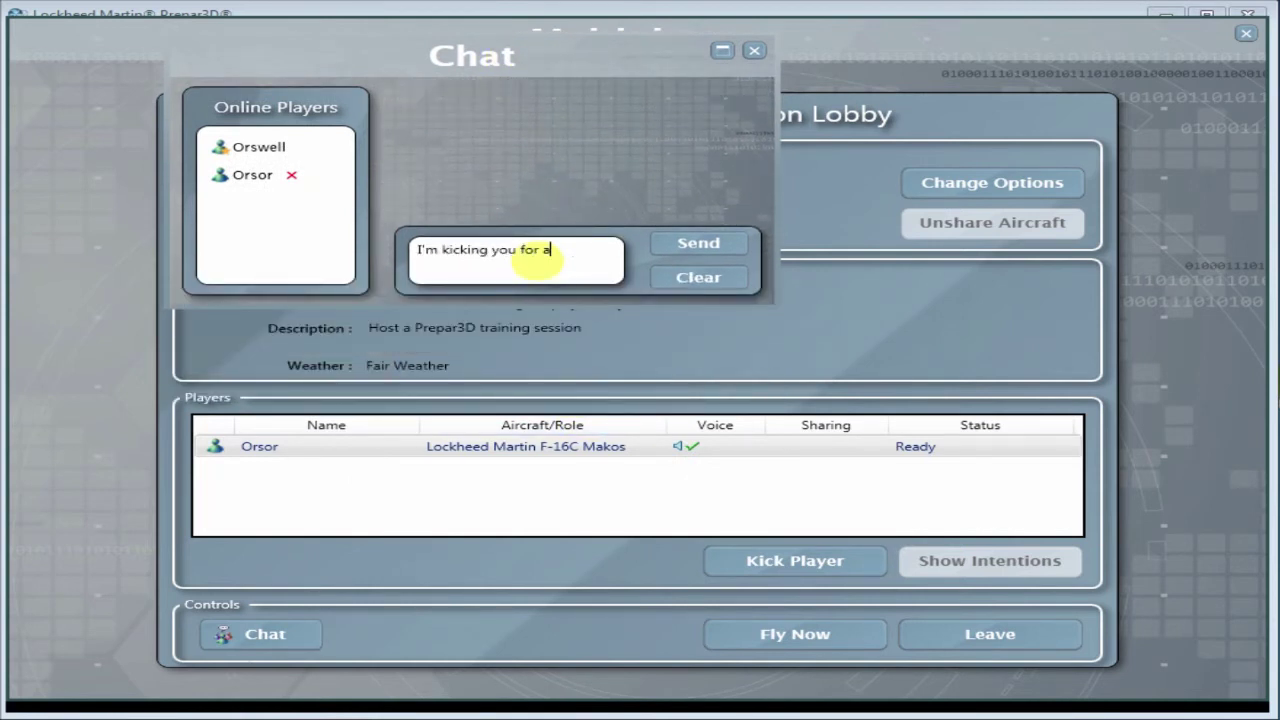
{"action": "type", "text": " test!"}
{"action": "key", "text": "Return"}
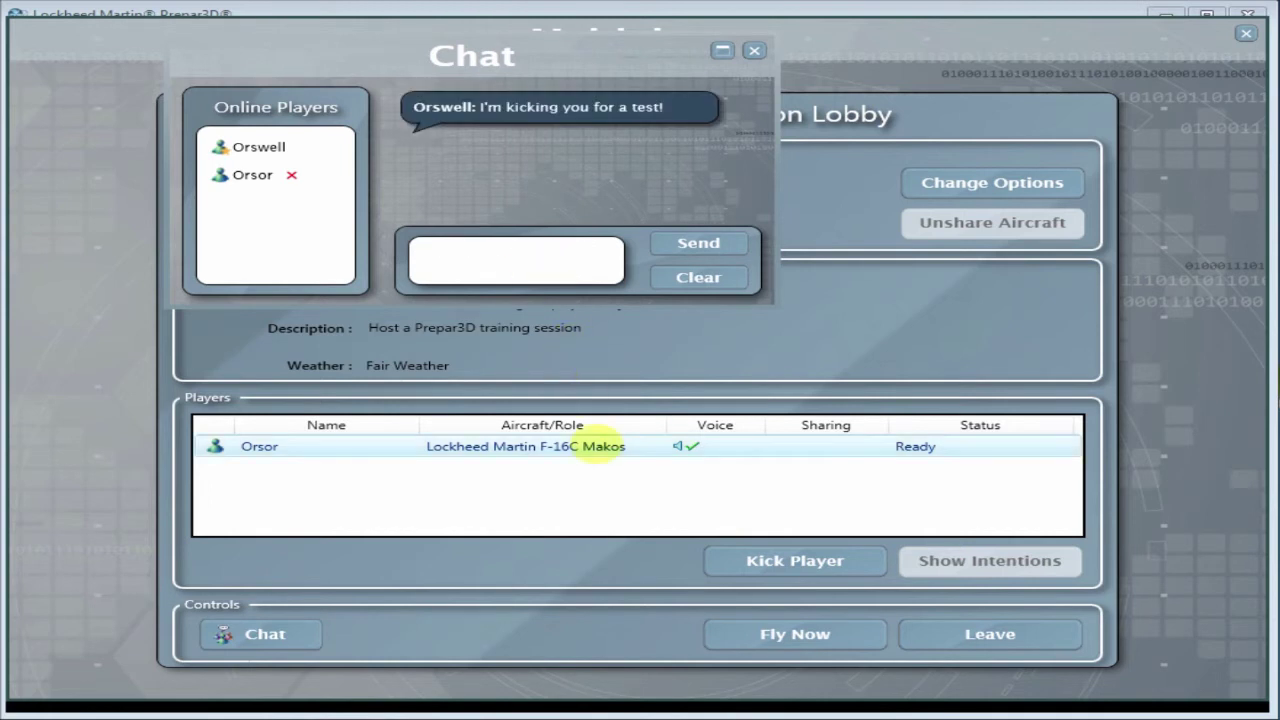
{"action": "left_click", "coordinate": [605, 446]}
- Kick Orsor from the session and confirm the removal
{"action": "left_click", "coordinate": [760, 558]}
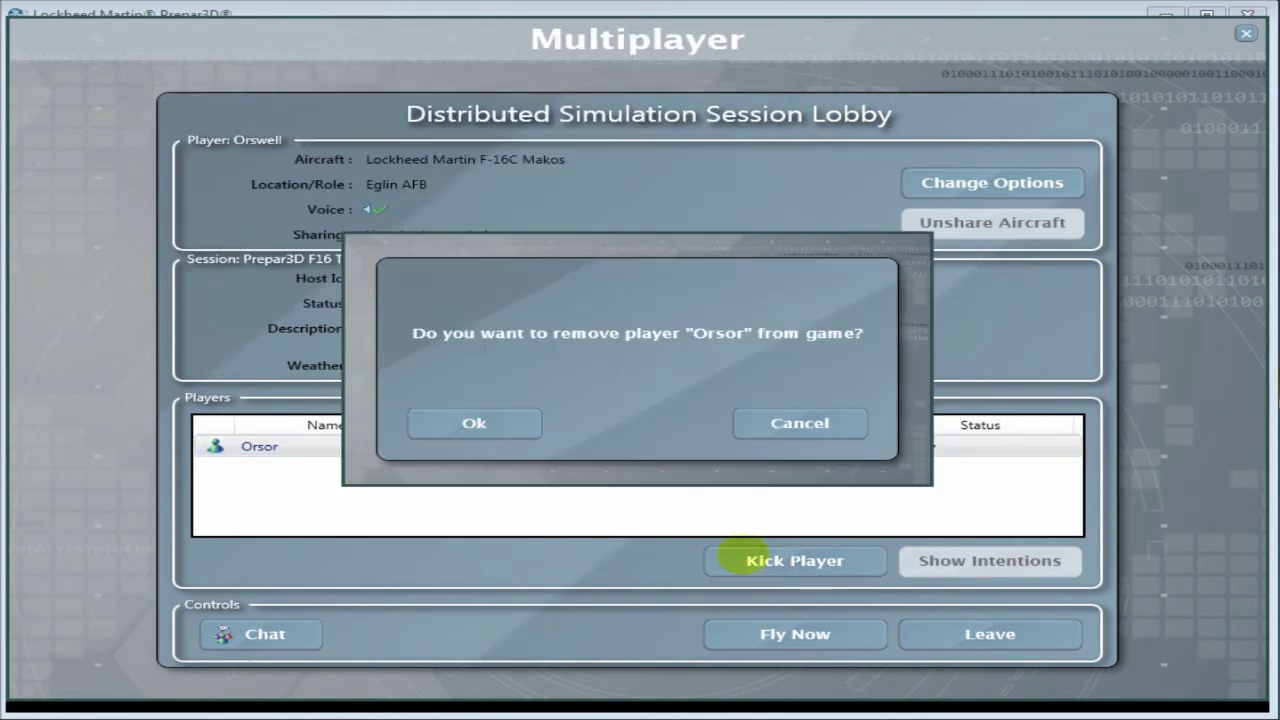
{"action": "left_click", "coordinate": [496, 423]}
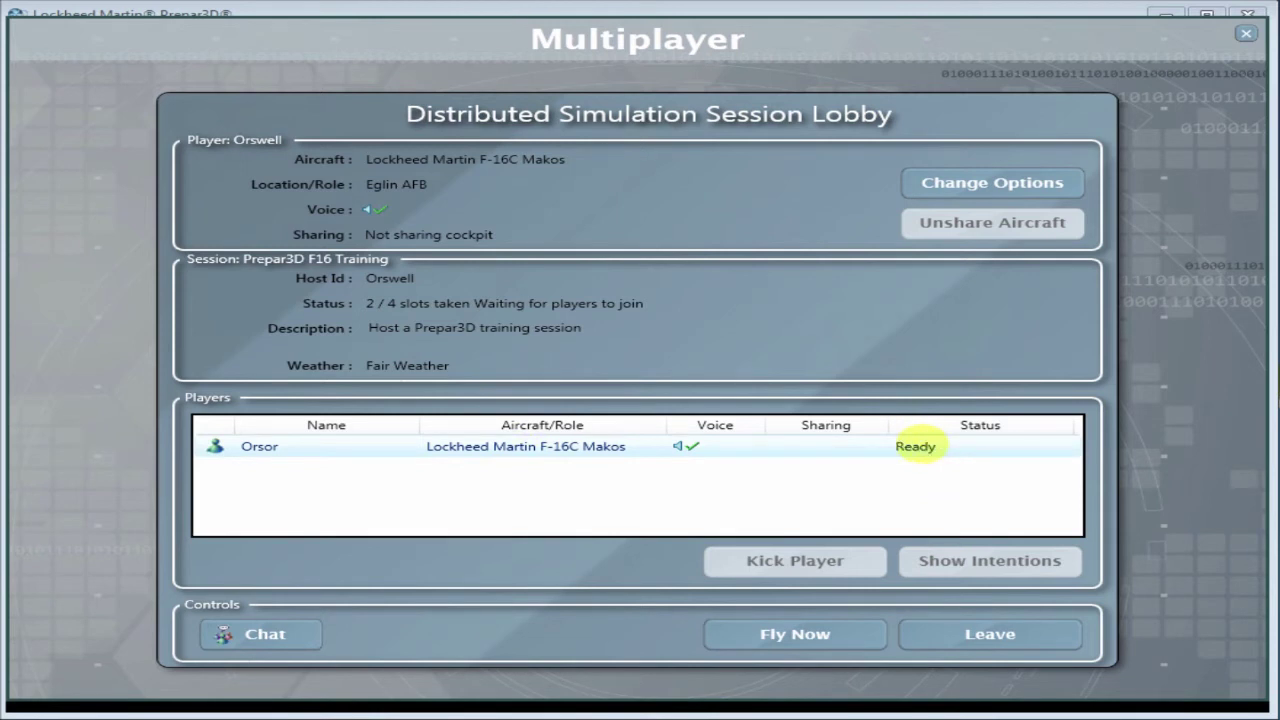
- Launch the distributed session with Fly Now and type 'here we go!' in chat
{"action": "left_click", "coordinate": [737, 631]}
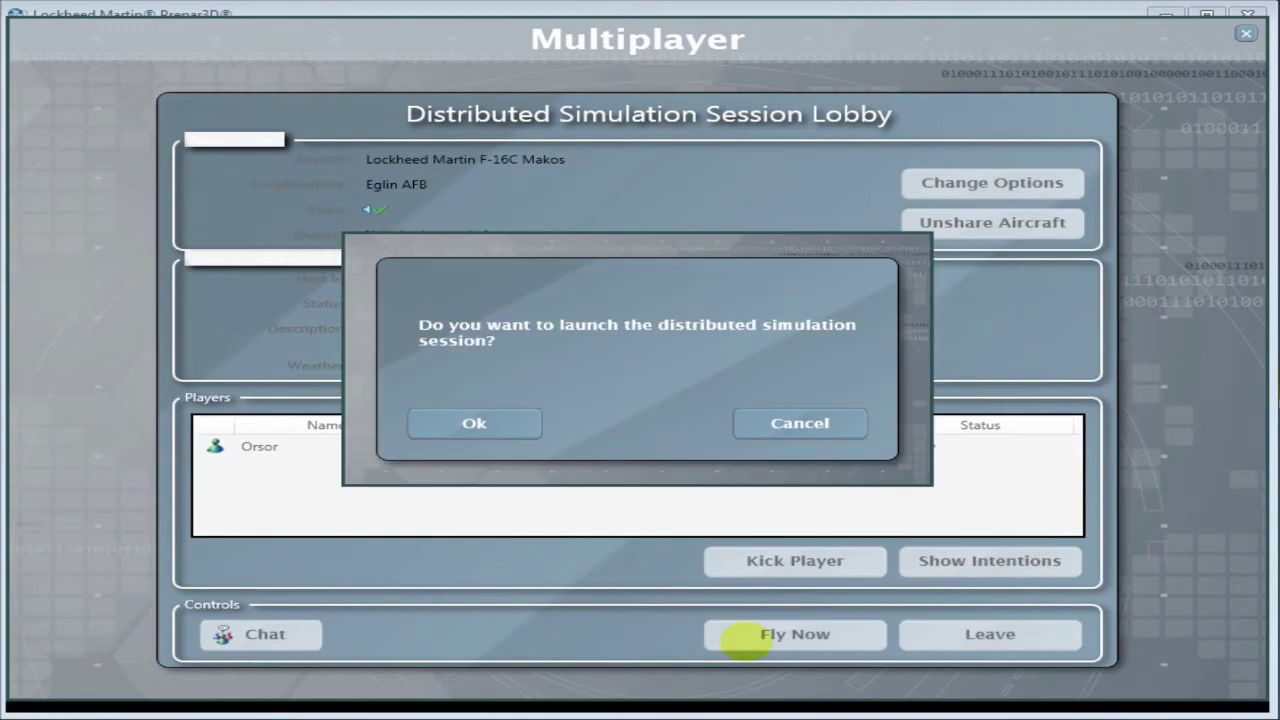
{"action": "left_click", "coordinate": [474, 425]}
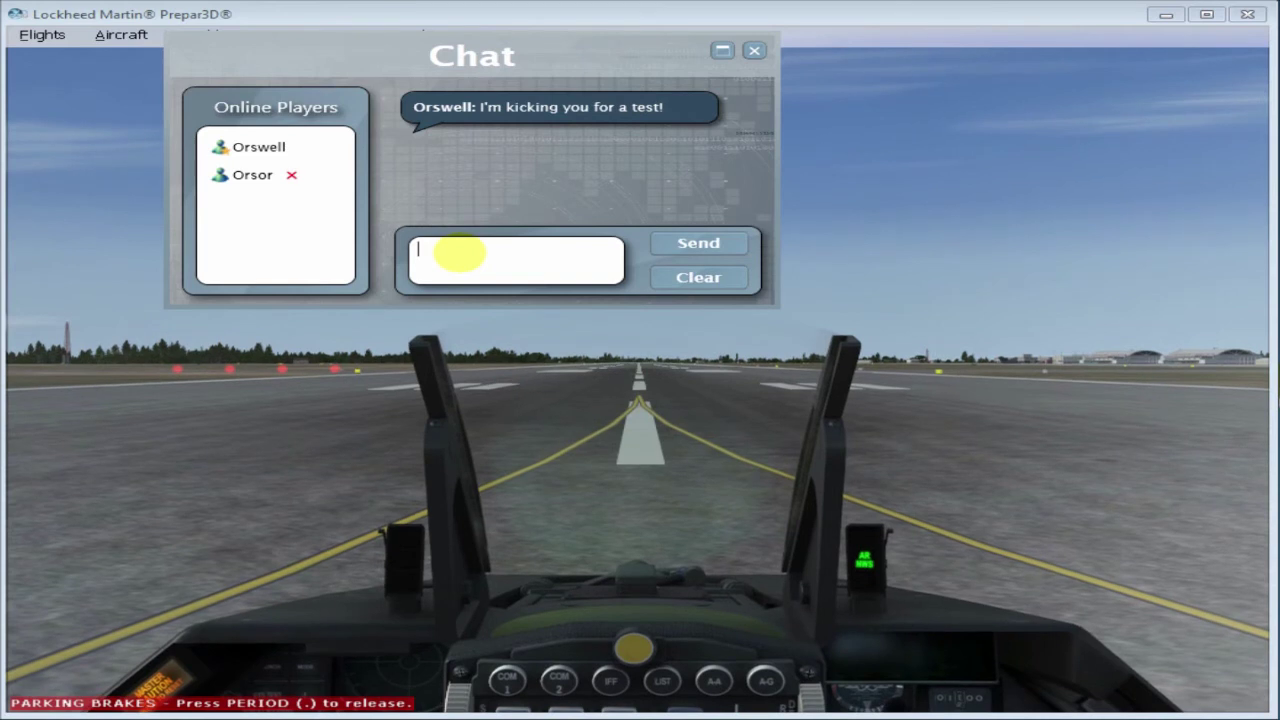
{"action": "type", "text": "here we go!"}
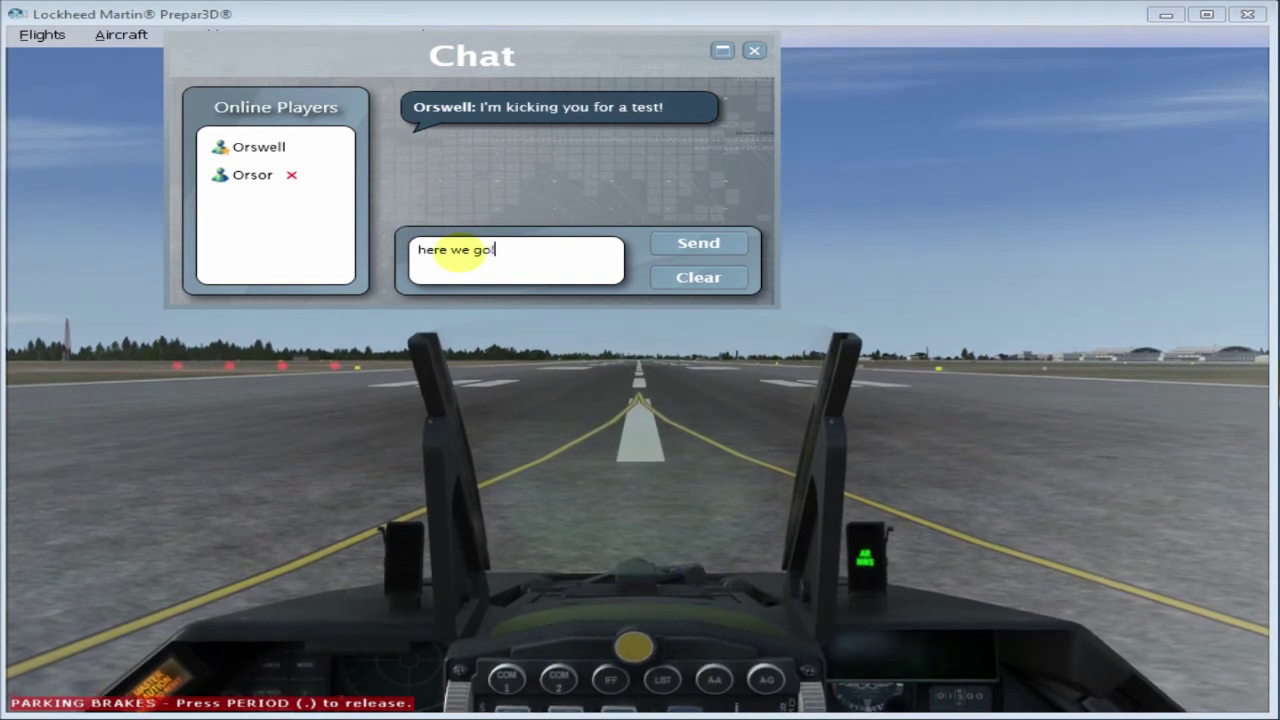
- Send 'here we go!', move the chat off the view, and switch to Outside Locked Spot
{"action": "key", "text": "Return"}
{"action": "left_click_drag", "start_coordinate": [449, 50], "coordinate": [1279, 115]}
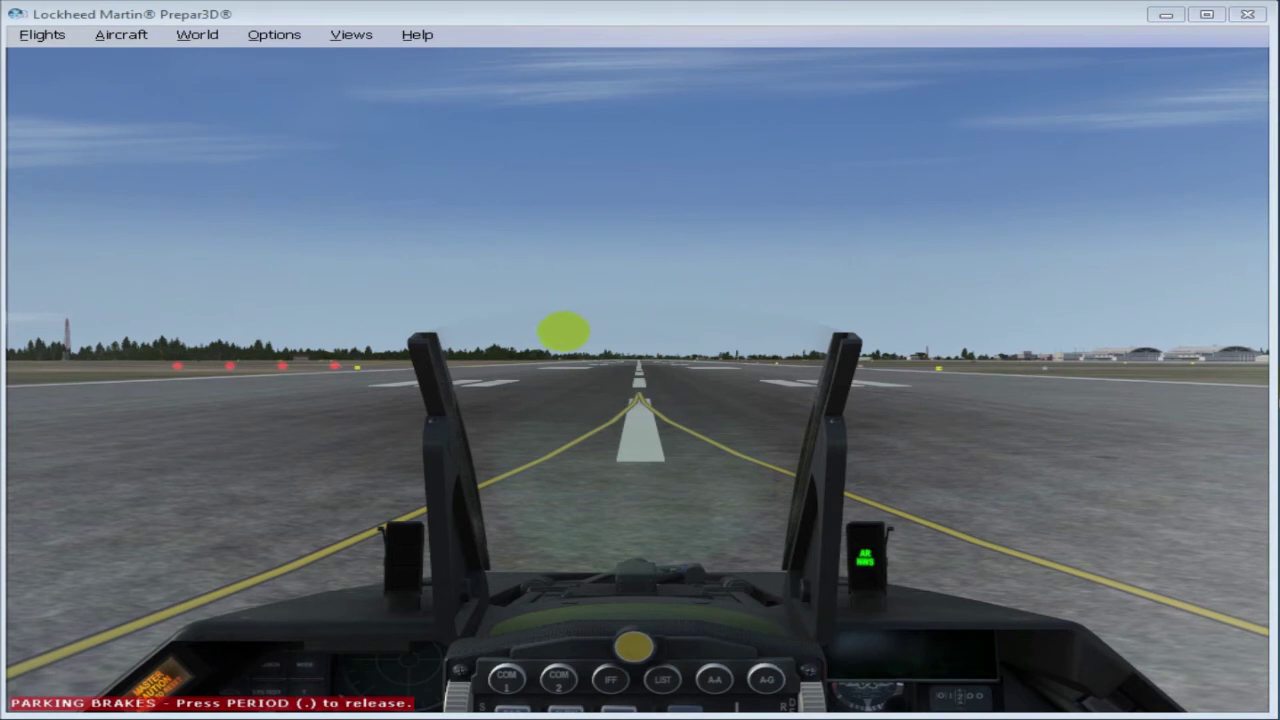
{"action": "right_click", "coordinate": [565, 307]}
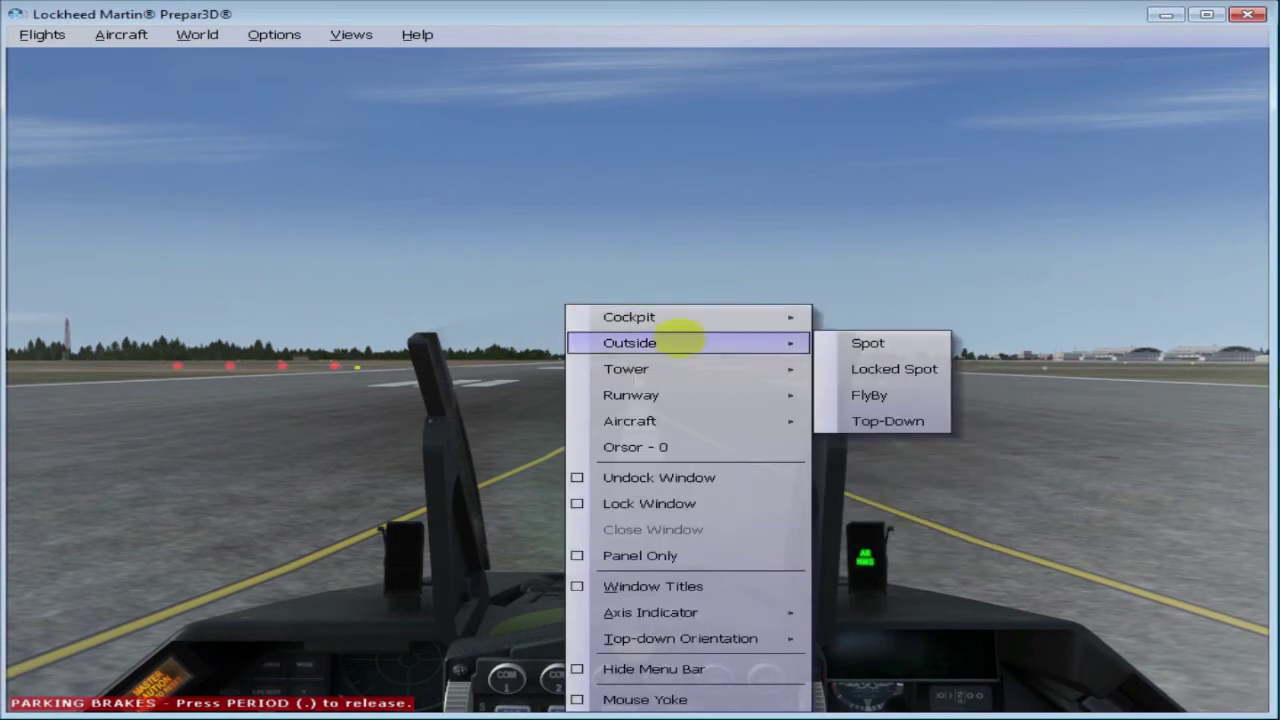
{"action": "mouse_move", "coordinate": [630, 343]}
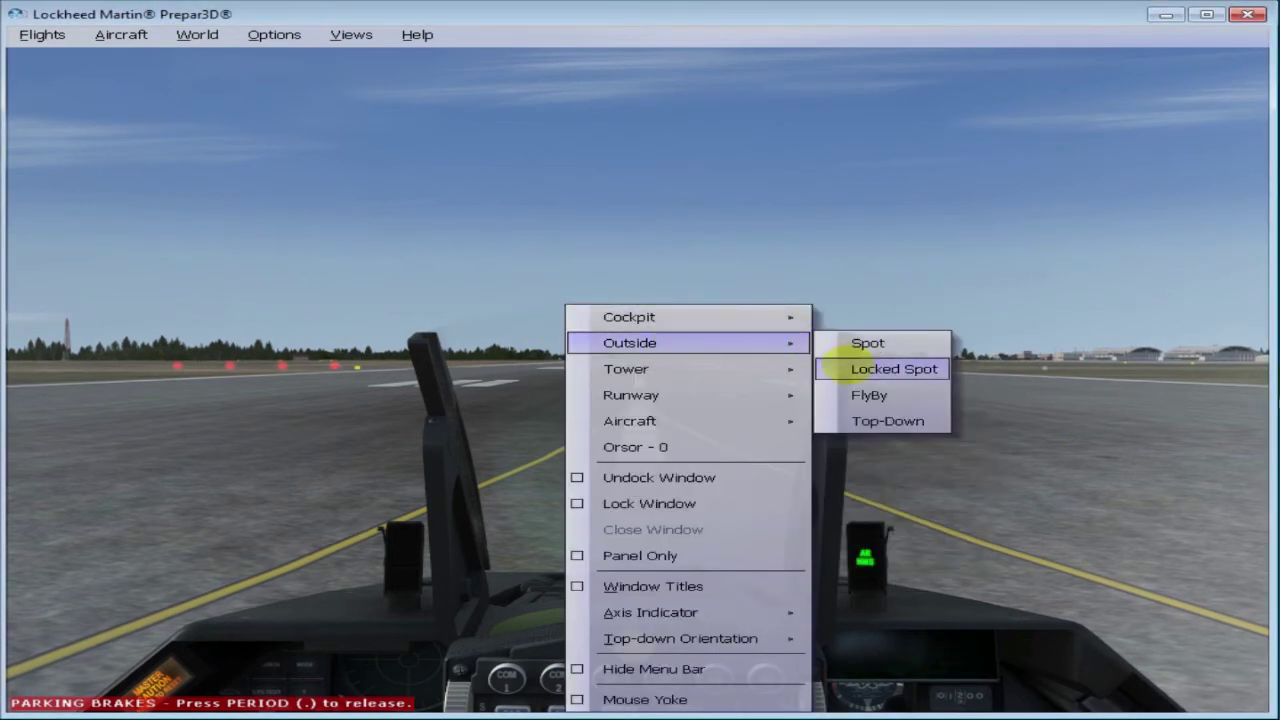
{"action": "left_click", "coordinate": [838, 362]}
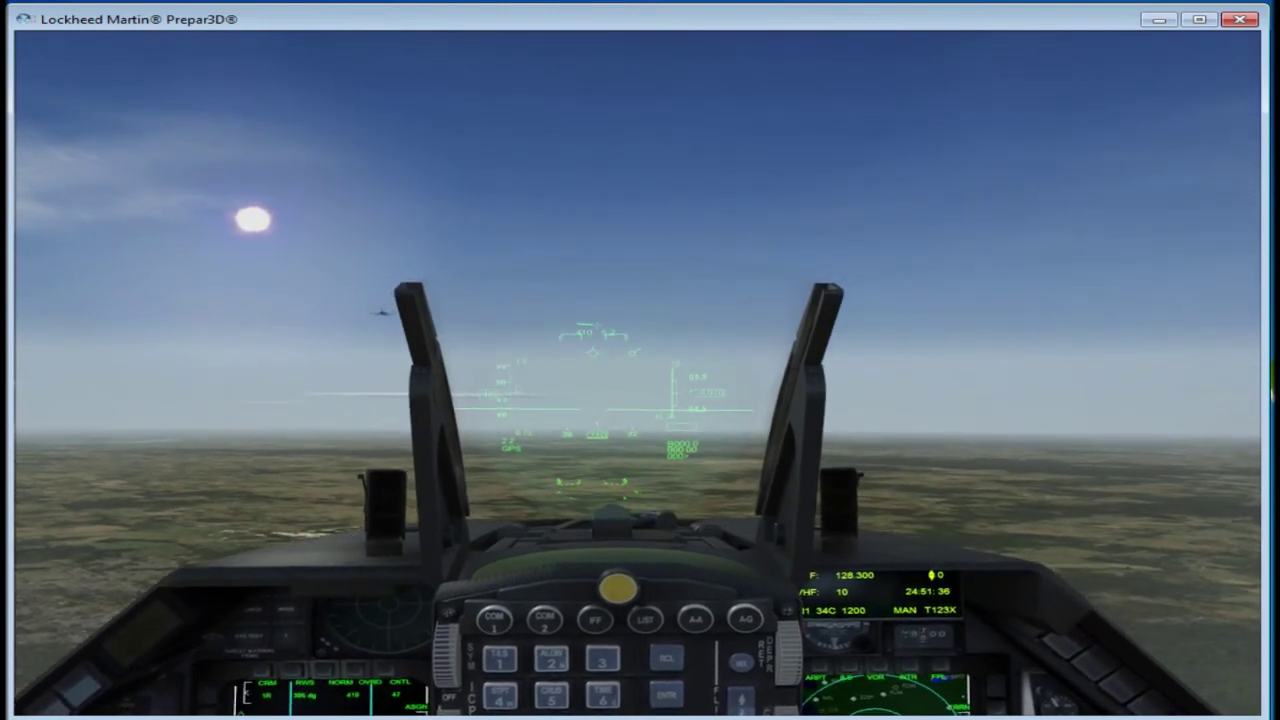
- Watch Orsor's jet through the multiplayer view, then return to the Virtual Cockpit view
{"action": "right_click", "coordinate": [665, 452]}
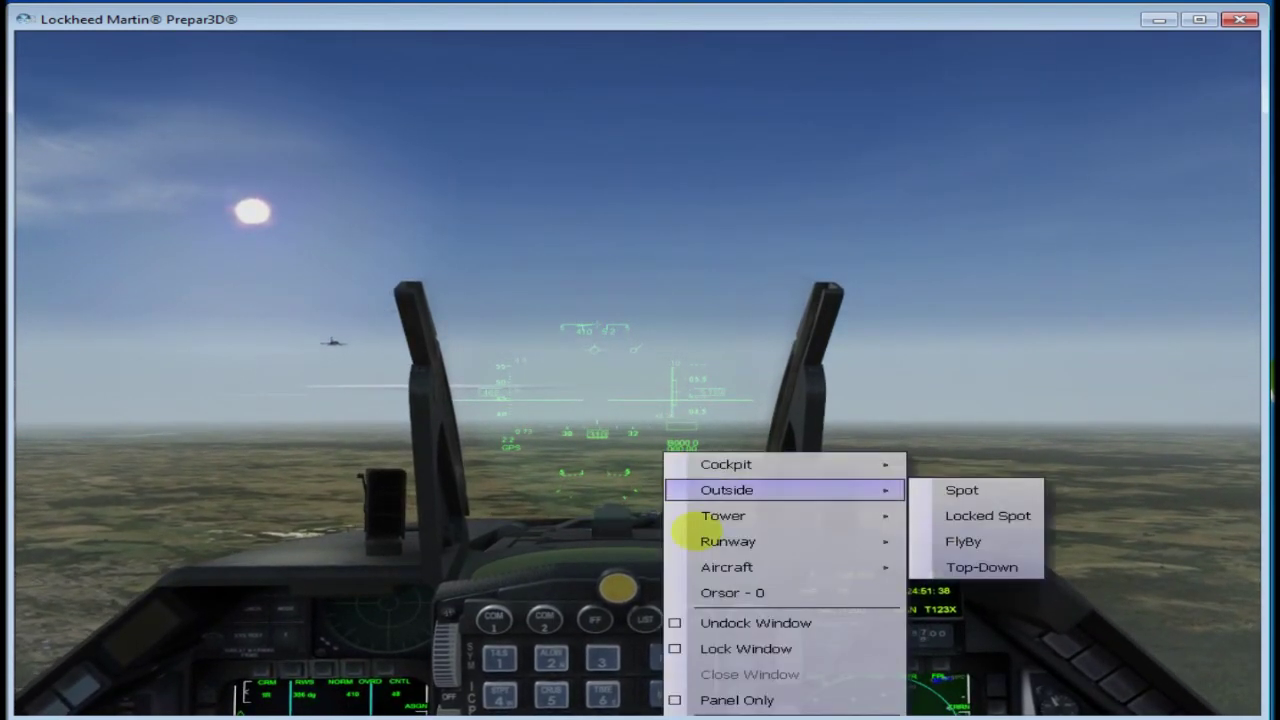
{"action": "left_click", "coordinate": [720, 596]}
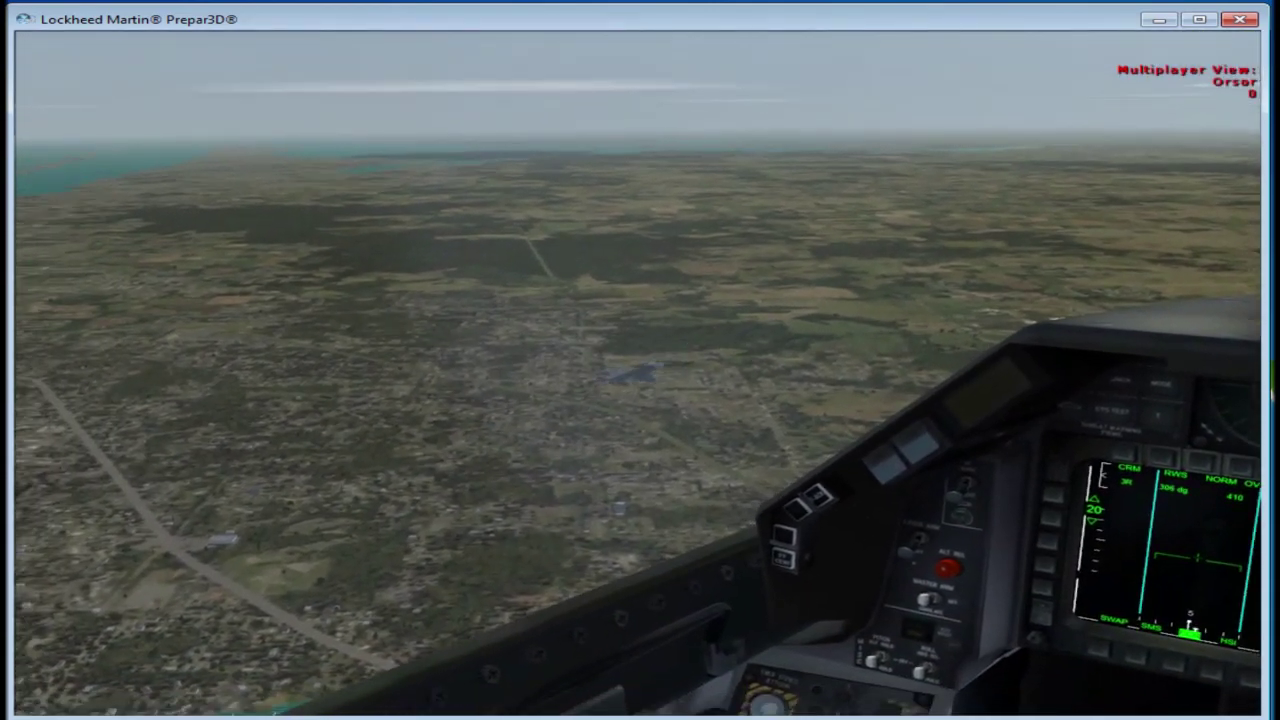
{"action": "right_click", "coordinate": [640, 284]}
{"action": "mouse_move", "coordinate": [720, 292]}
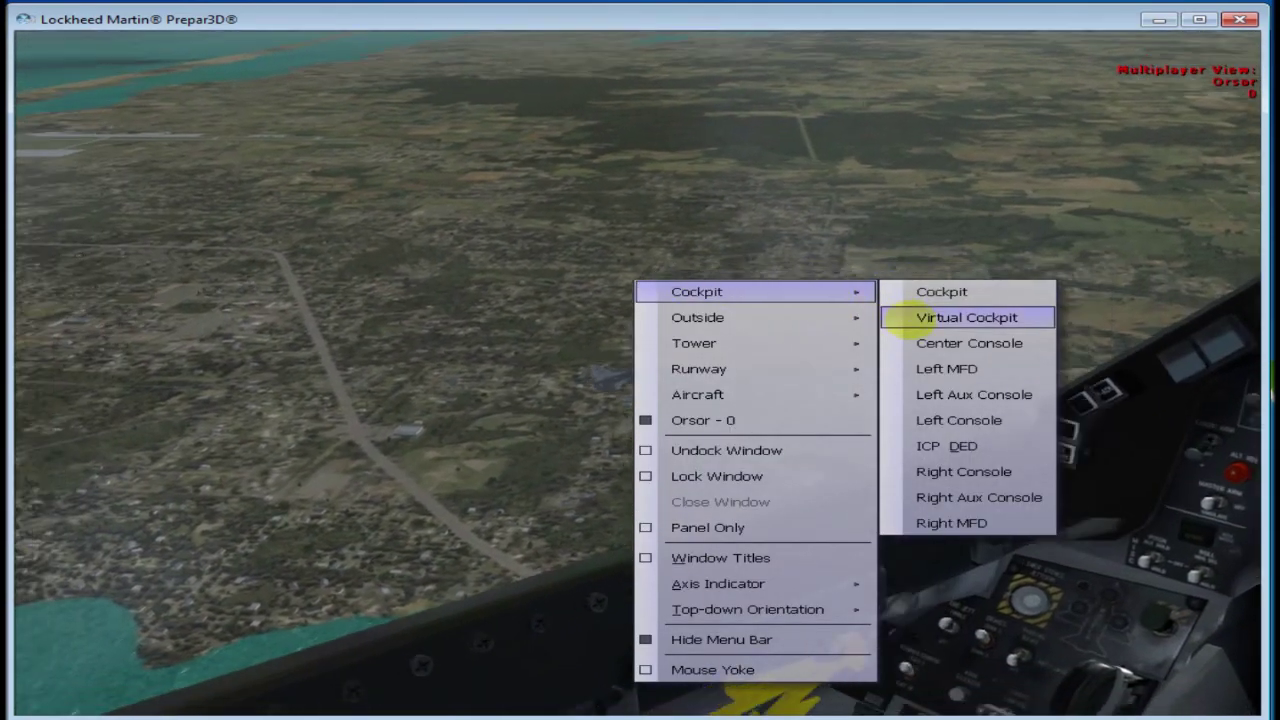
{"action": "left_click", "coordinate": [924, 318]}
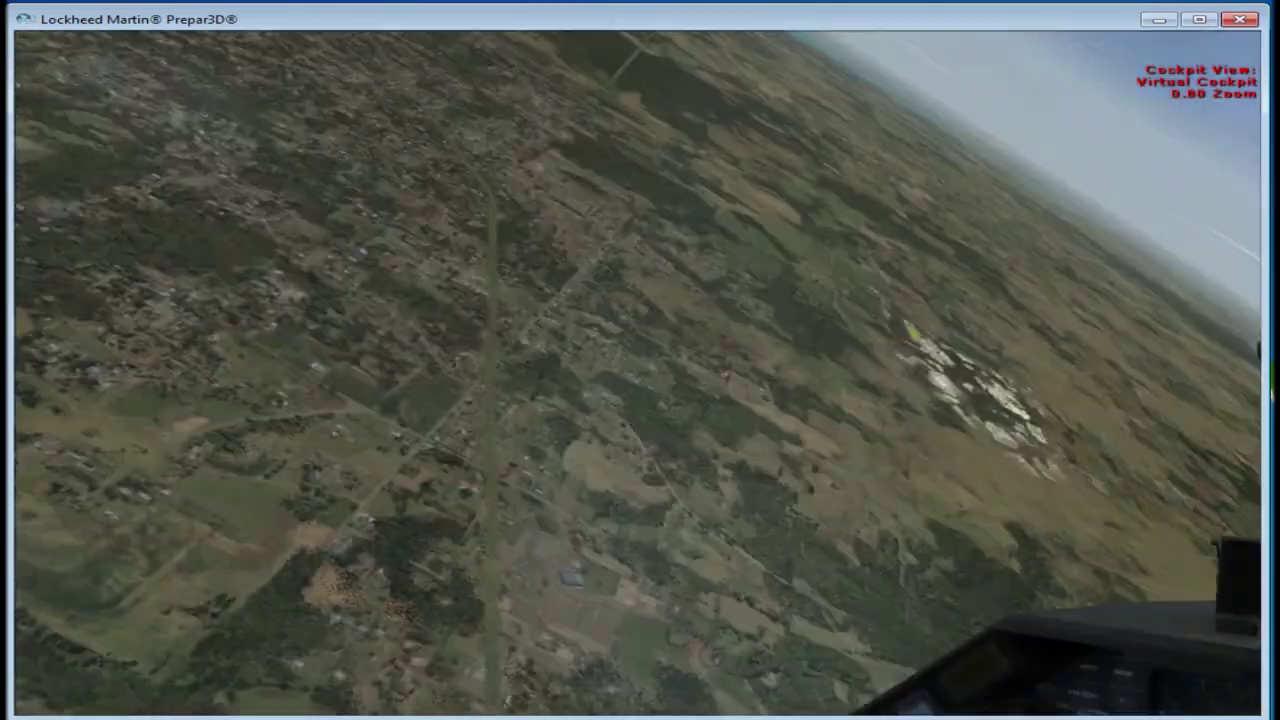